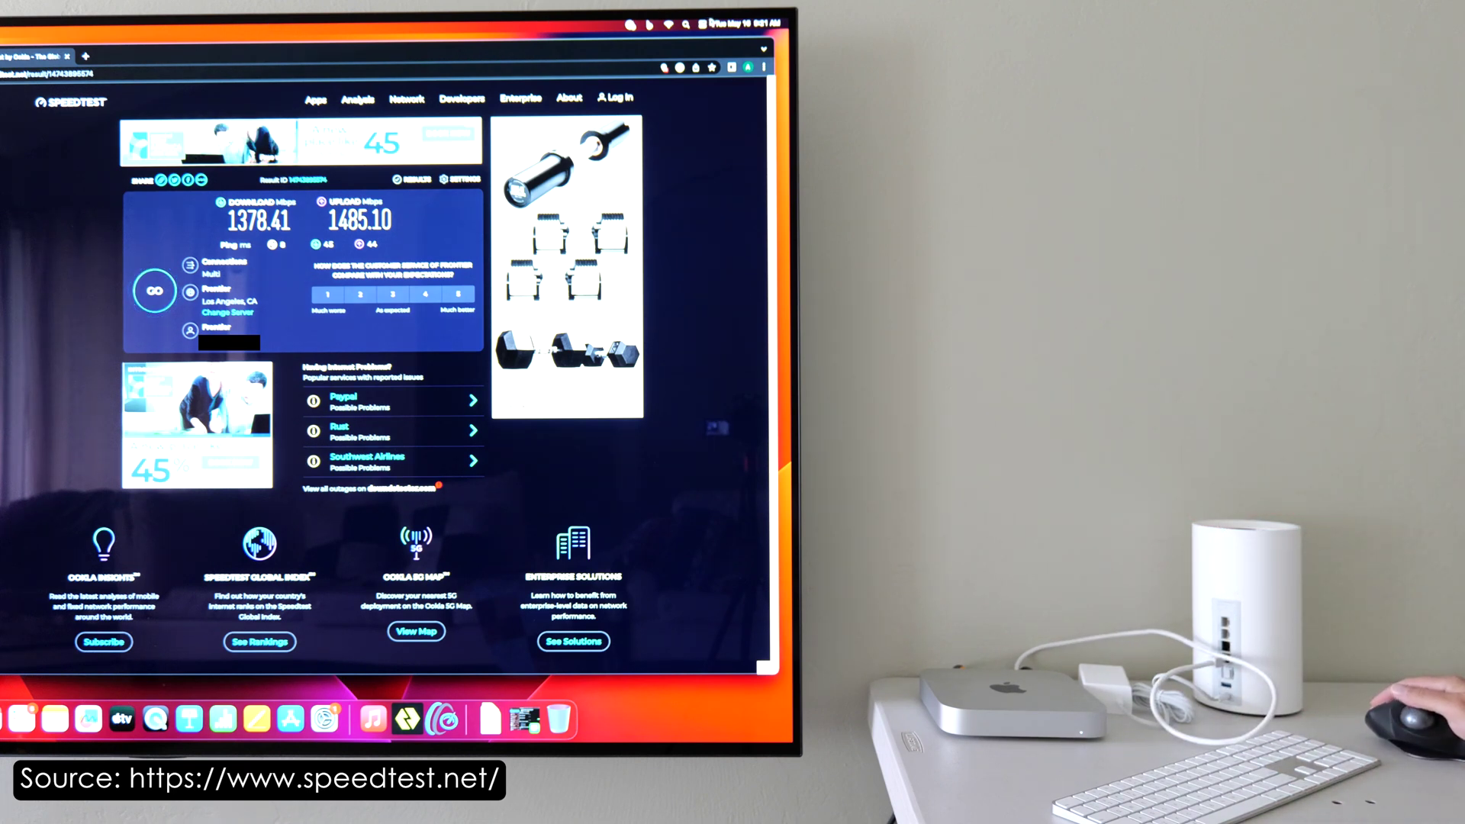
Check the Wi-Fi status menu, then return to the Speedtest home page and run GO.
left_click(667, 26)
left_click(666, 25)
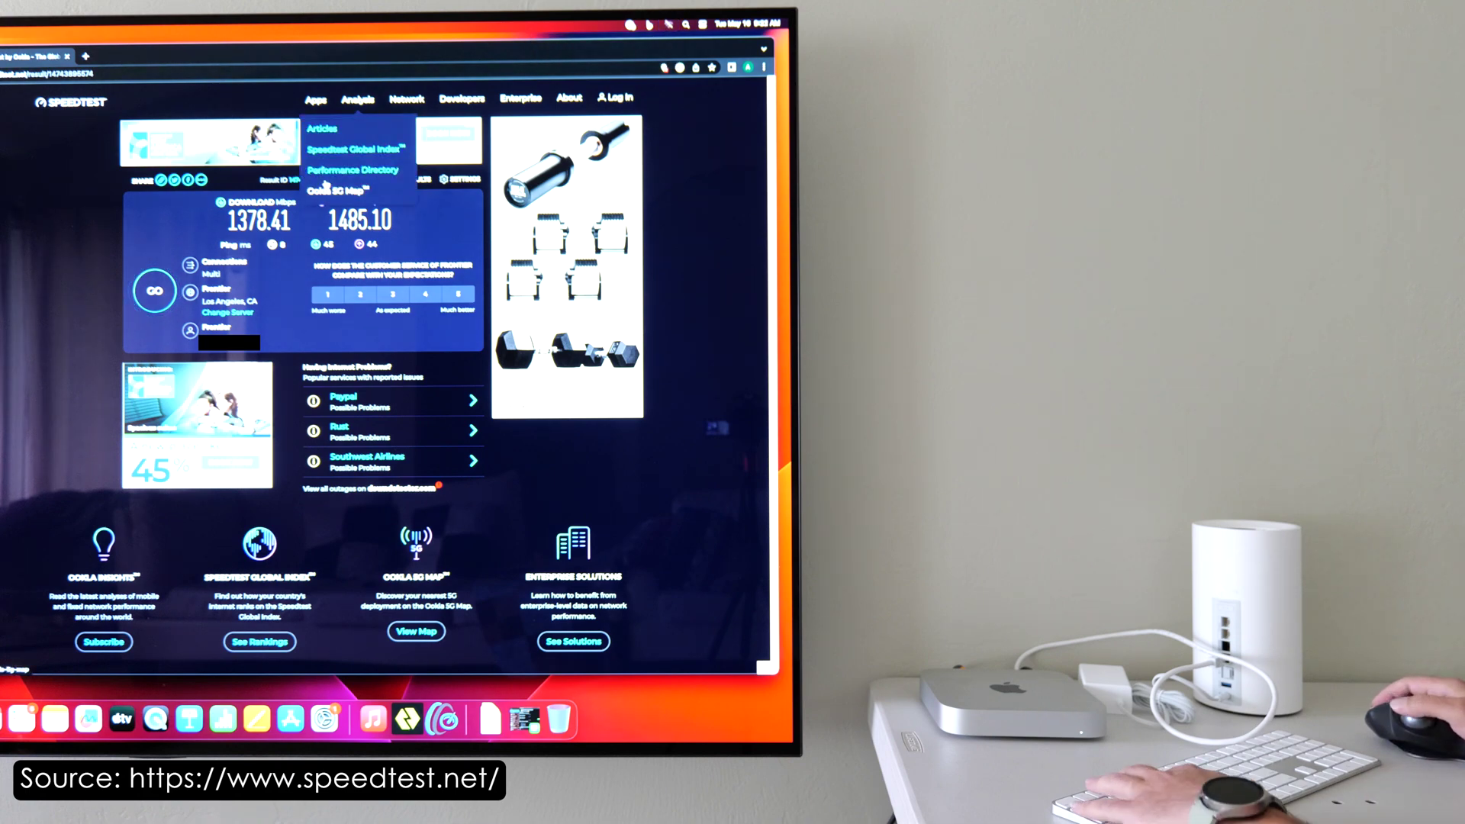
key("super+Left")
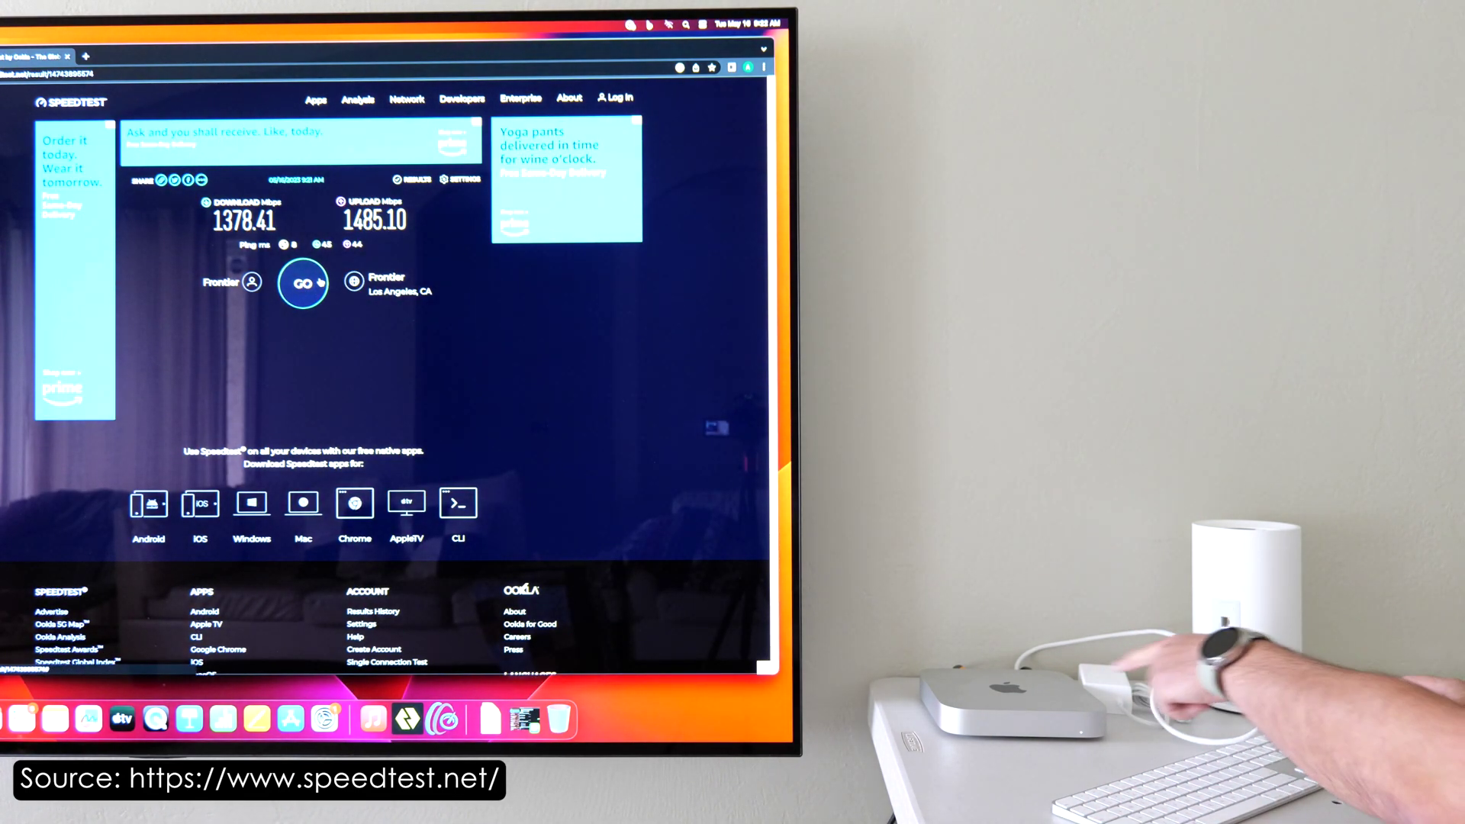
left_click(319, 281)
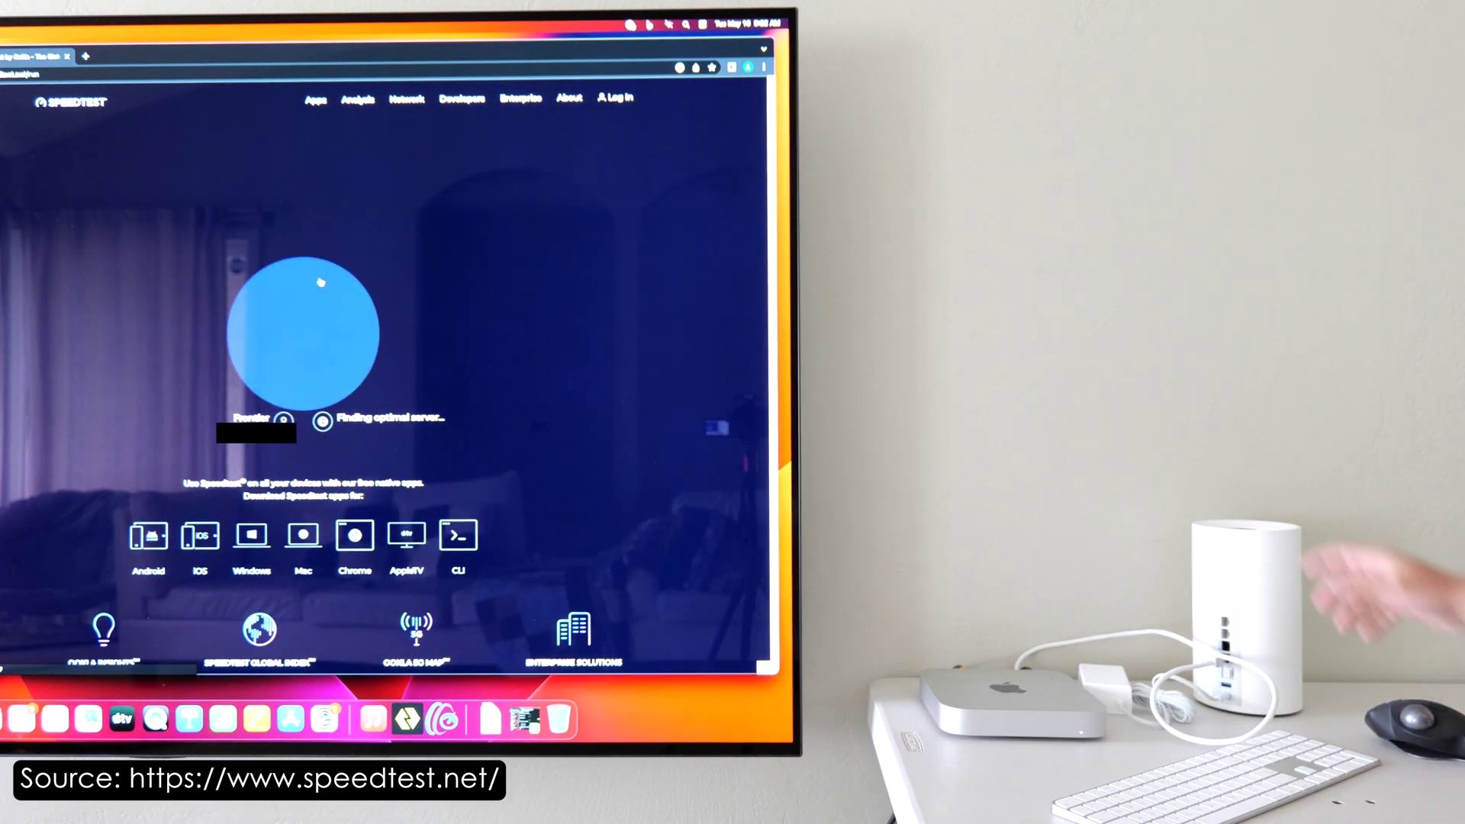